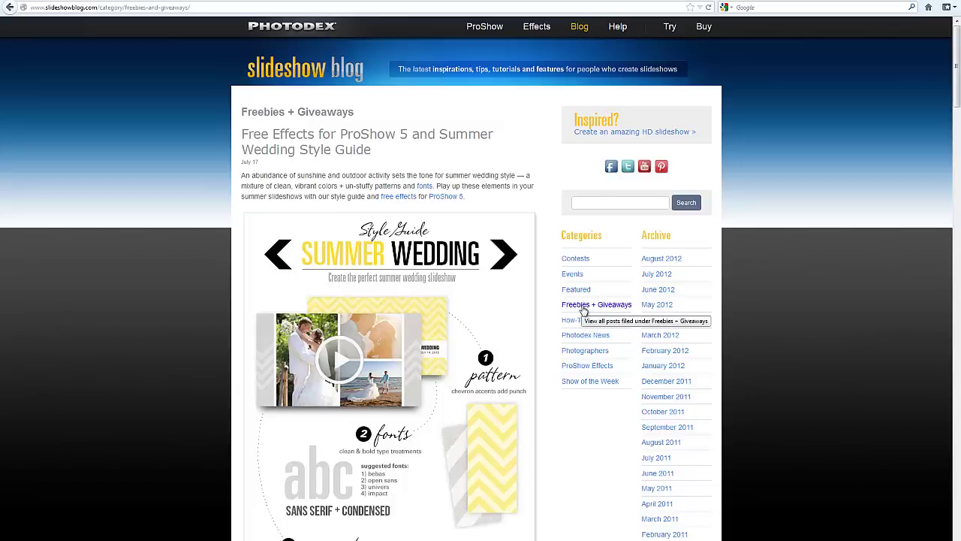
# Step: Scroll the Summer Wedding Style Guide post to the free Chevron Chic effects link
pyautogui.scroll(-3, 553, 297)
pyautogui.scroll(-3, 551, 293)
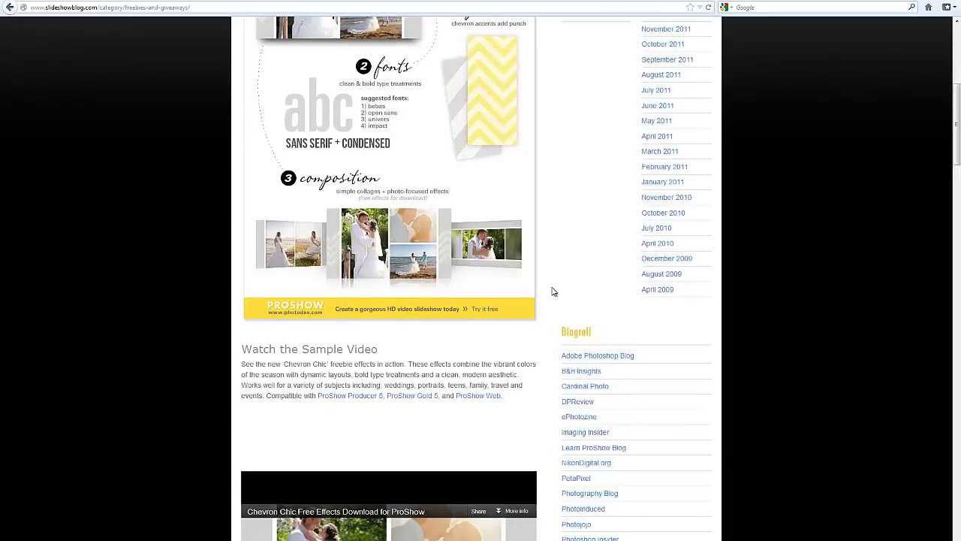
pyautogui.scroll(-2, 551, 289)
pyautogui.scroll(-3, 551, 287)
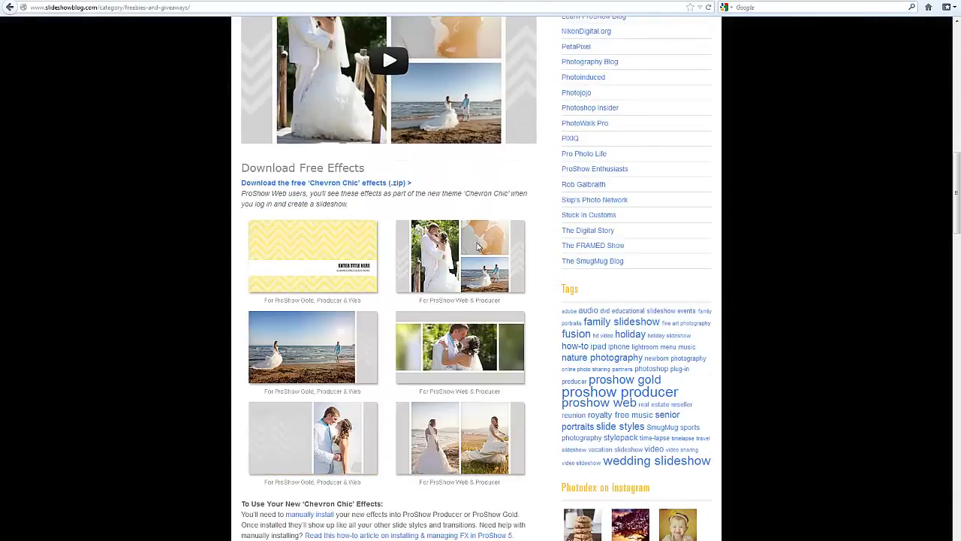
pyautogui.scroll(1, 366, 195)
pyautogui.scroll(3, 360, 210)
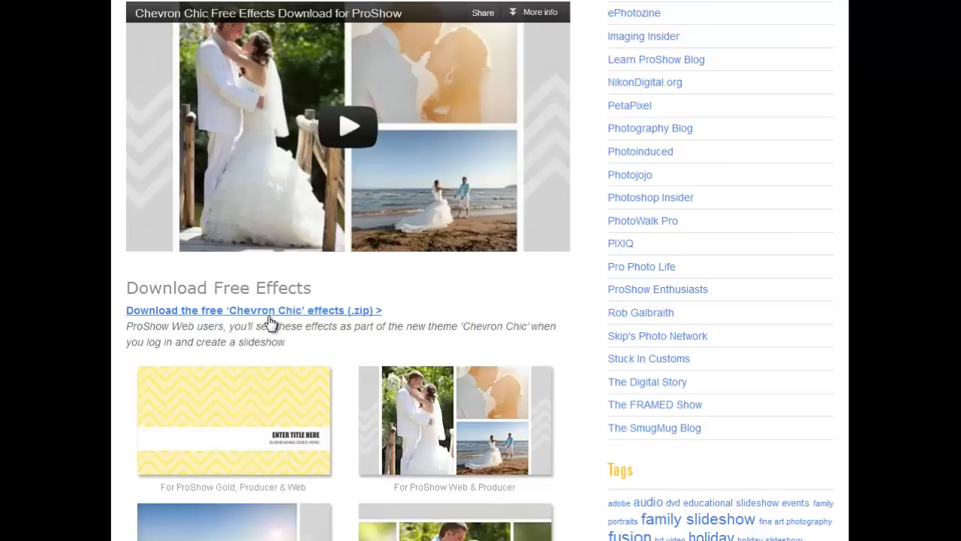
# Step: Save Chevron_Chic_Styles.zip and open it from the Firefox Downloads window
pyautogui.click(269, 313)
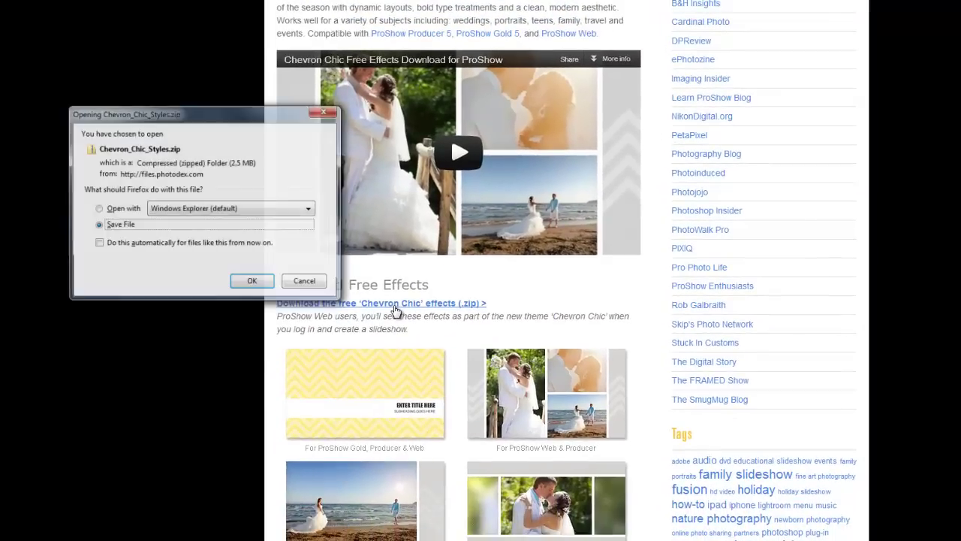
pyautogui.click(259, 284)
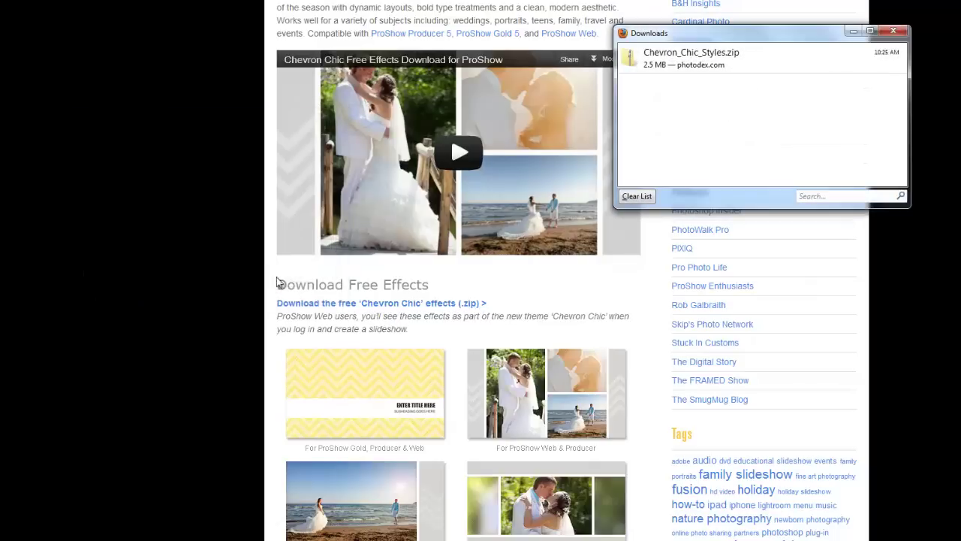
pyautogui.doubleClick(674, 60)
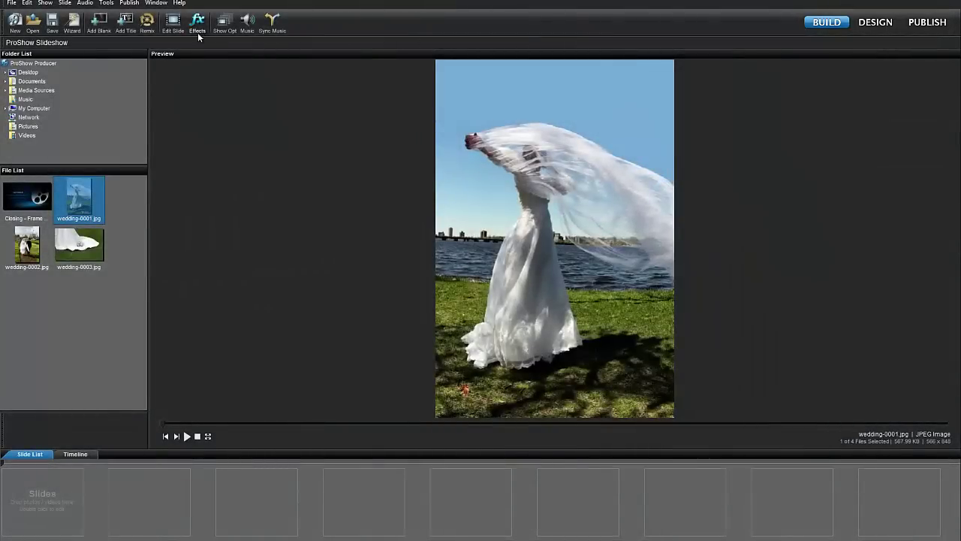
# Step: Import all six Chevron Chic style files into the Effects slide style library
pyautogui.click(197, 31)
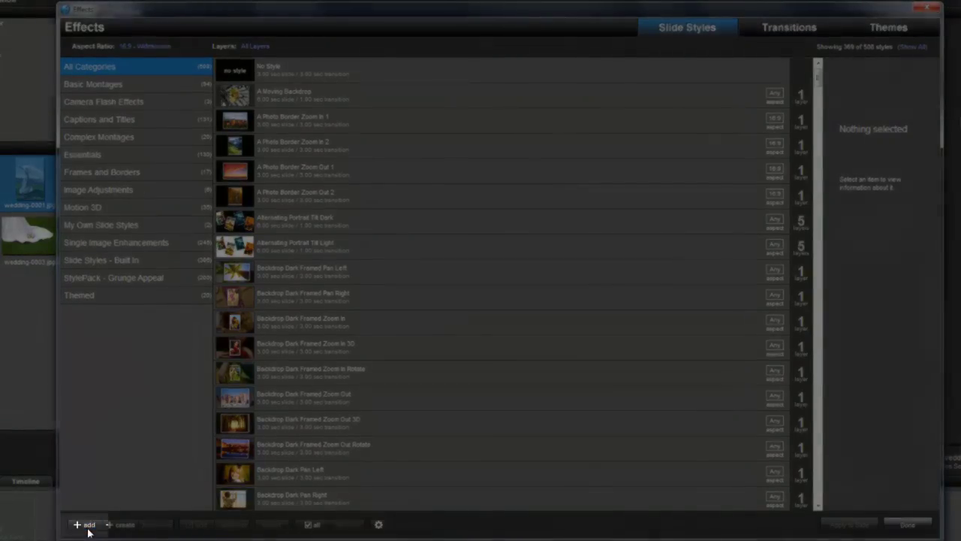
pyautogui.click(86, 525)
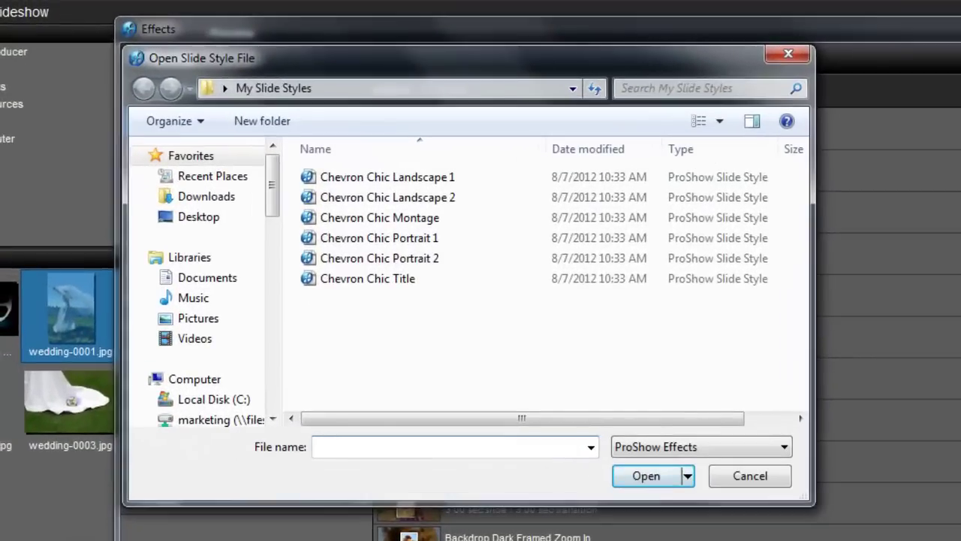
pyautogui.click(373, 179)
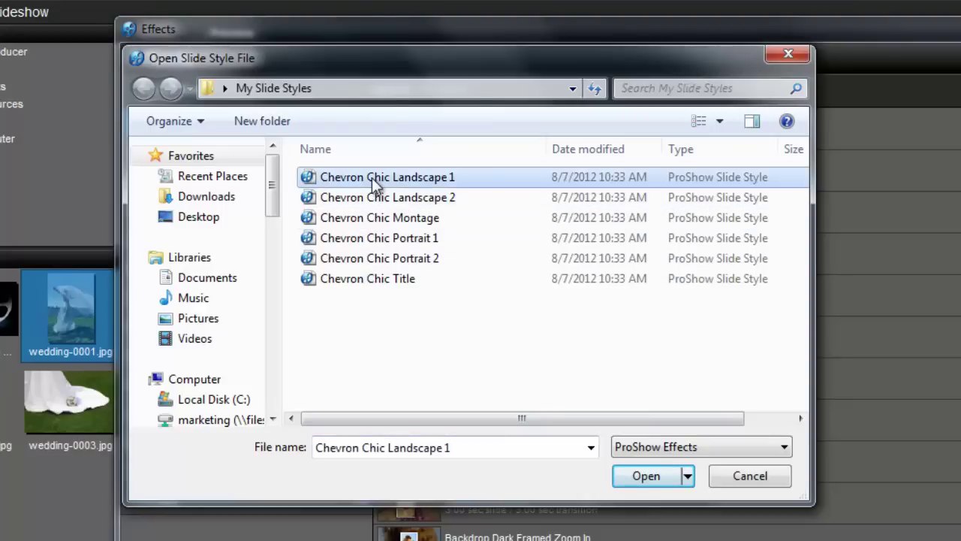
pyautogui.keyDown('shift'); pyautogui.click(366, 285); pyautogui.keyUp('shift')
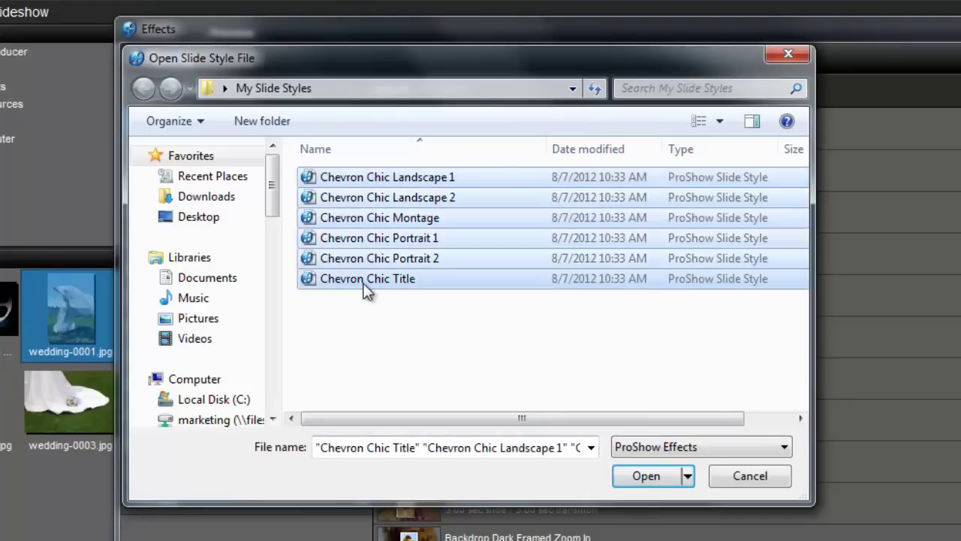
pyautogui.click(636, 477)
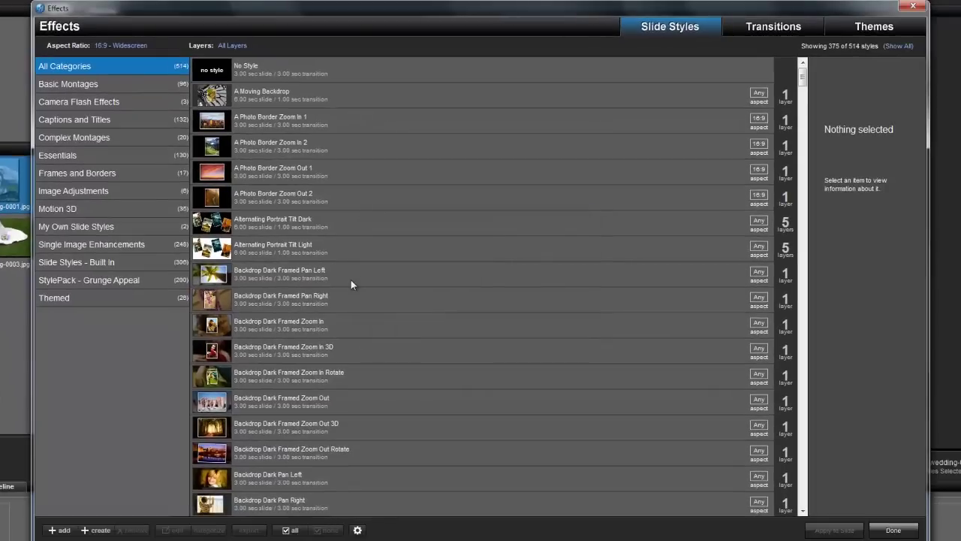
# Step: Filter to Themed, preview the five Chevron Chic styles, and open Portrait 2's categories
pyautogui.click(102, 300)
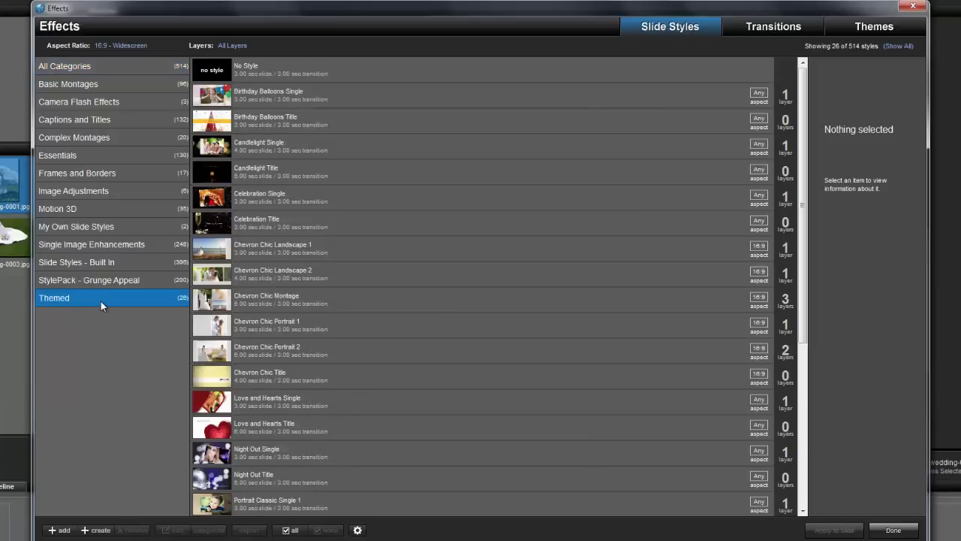
pyautogui.click(248, 250)
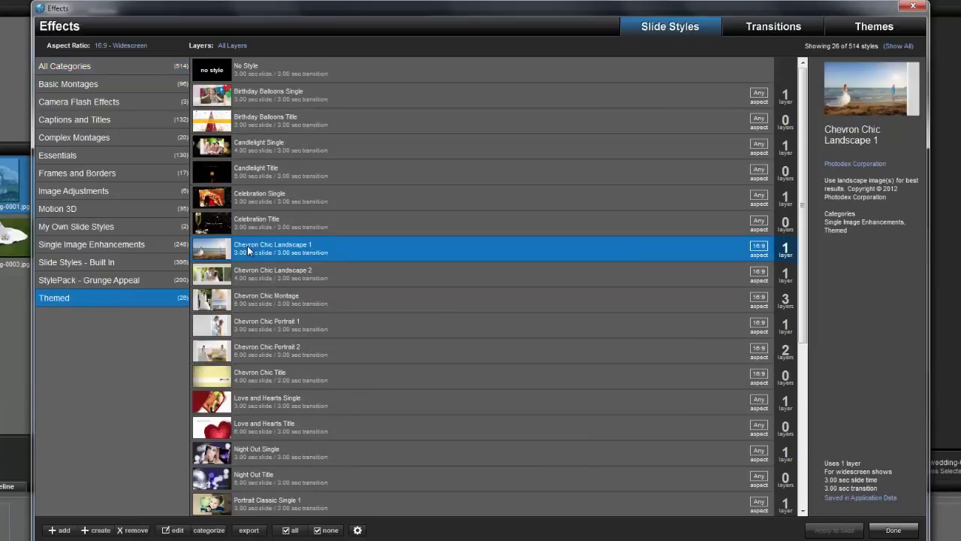
pyautogui.click(249, 273)
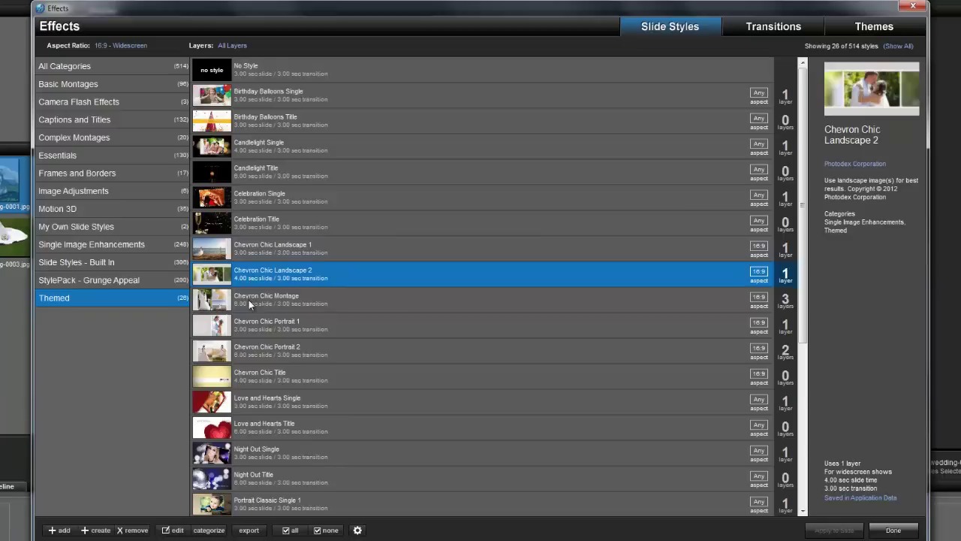
pyautogui.click(248, 302)
pyautogui.click(248, 326)
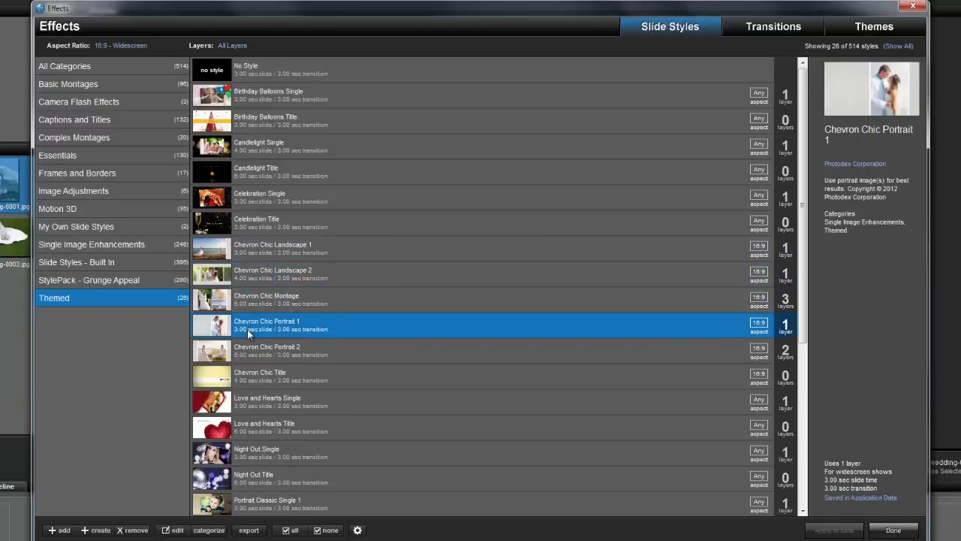
pyautogui.click(246, 352)
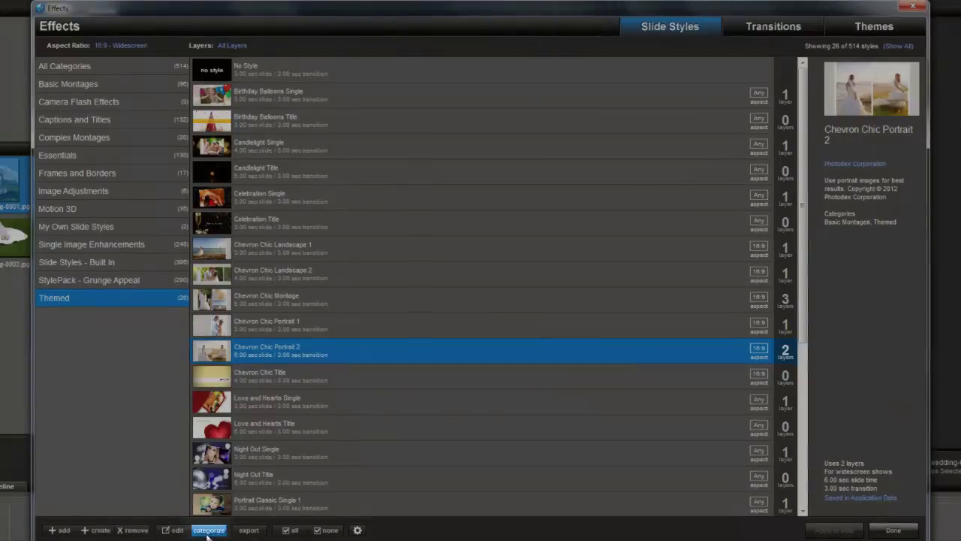
pyautogui.click(208, 530)
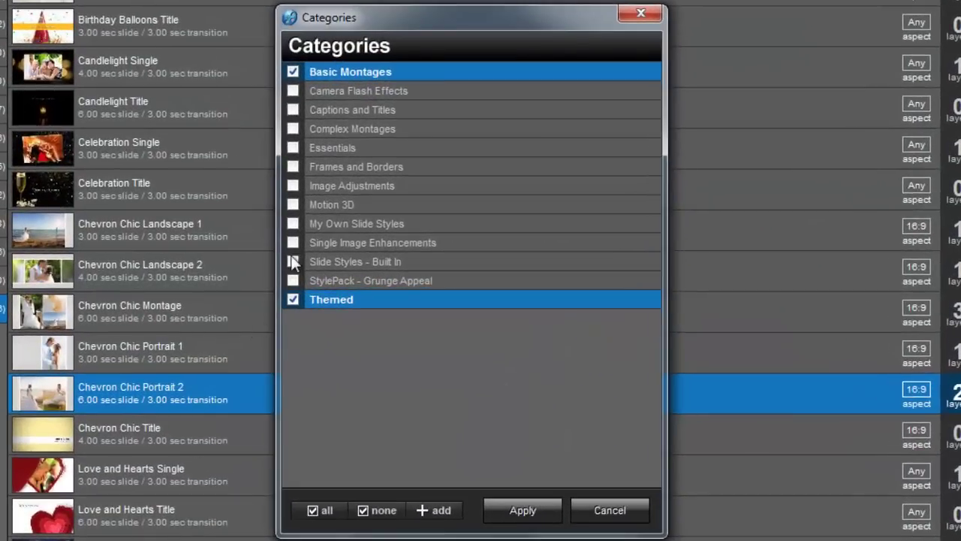
# Step: Add Chevron Chic Portrait 2 to Slide Styles - Built In, Motion 3D and My Own Slide Styles
pyautogui.click(293, 261)
pyautogui.click(293, 205)
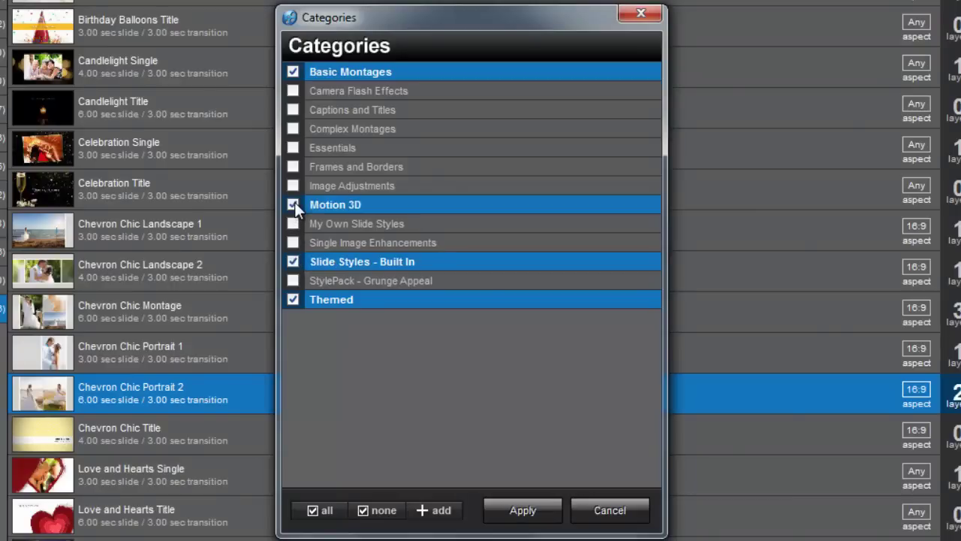
pyautogui.click(292, 223)
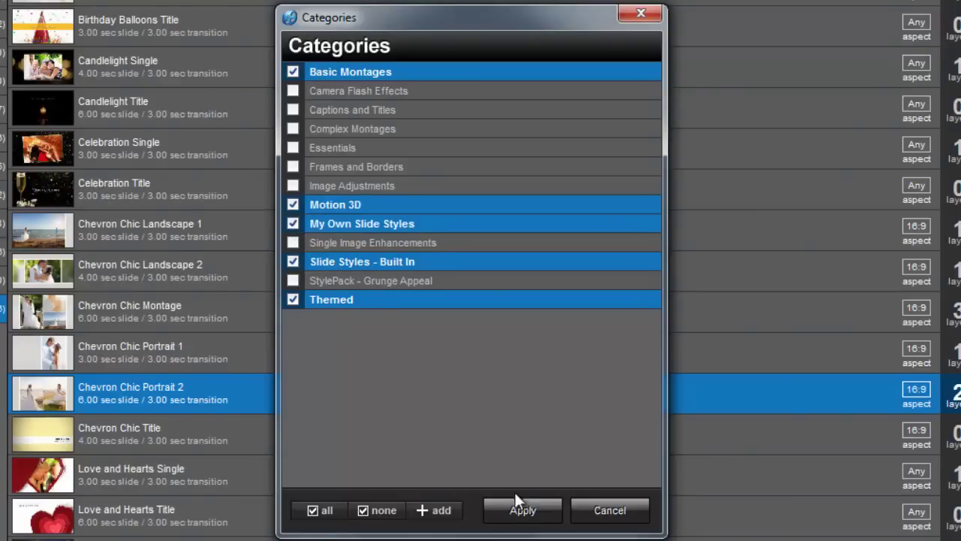
pyautogui.click(532, 518)
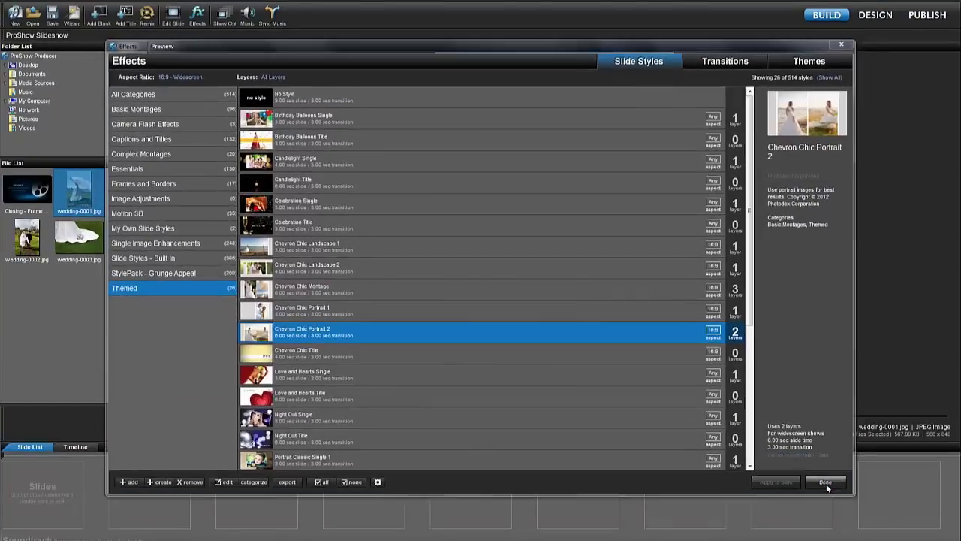
# Step: Close the style manager and build Slide 1 from wedding-0001 and wedding-0002
pyautogui.click(877, 517)
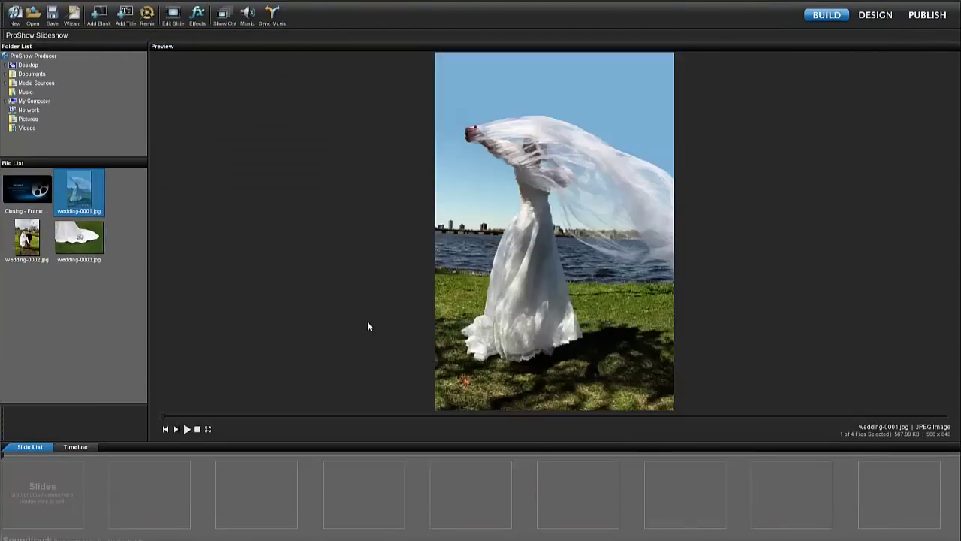
pyautogui.keyDown('ctrl'); pyautogui.click(40, 233); pyautogui.keyUp('ctrl')
pyautogui.moveTo(31, 233); pyautogui.dragTo(44, 479)
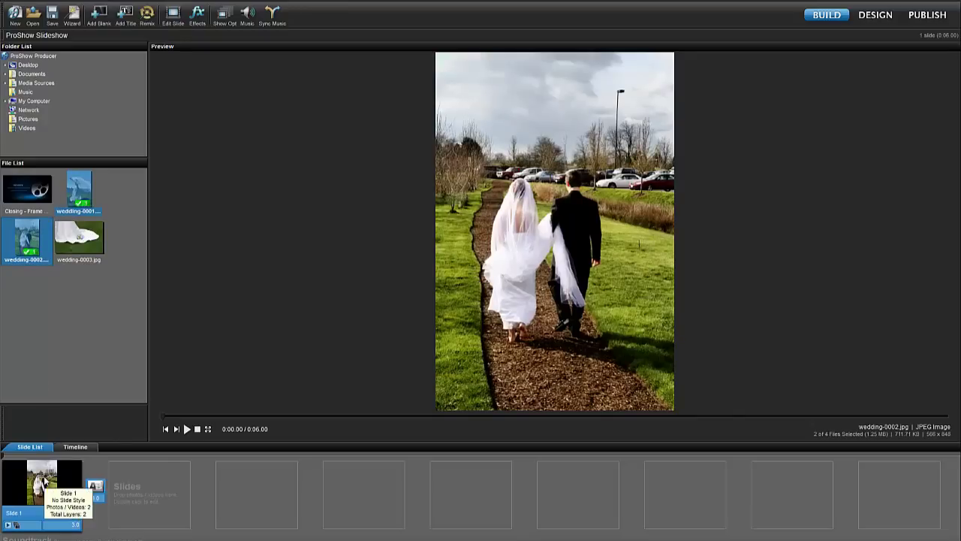
# Step: In Slide 1's options, filter to Themed styles and preview Chevron Chic Portrait 2
pyautogui.doubleClick(43, 479)
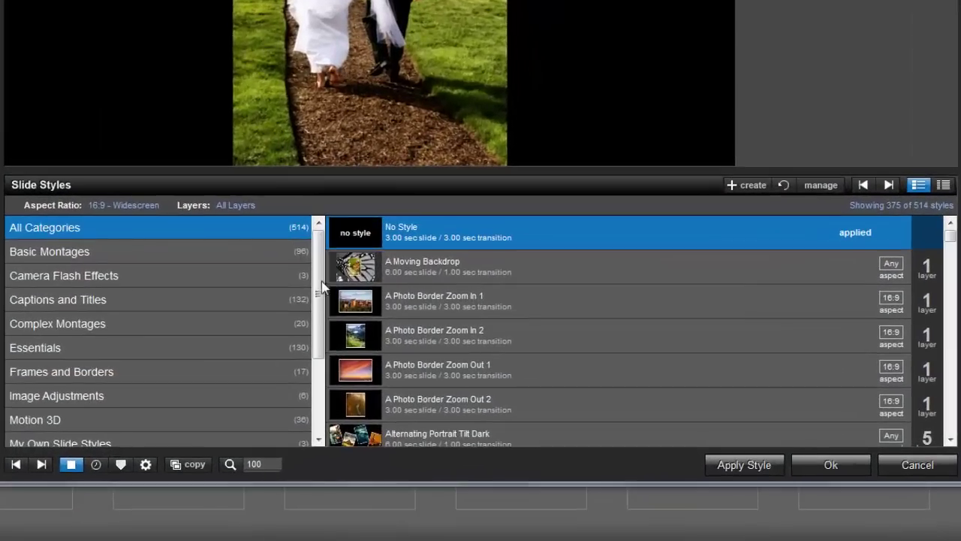
pyautogui.moveTo(321, 286); pyautogui.dragTo(321, 368)
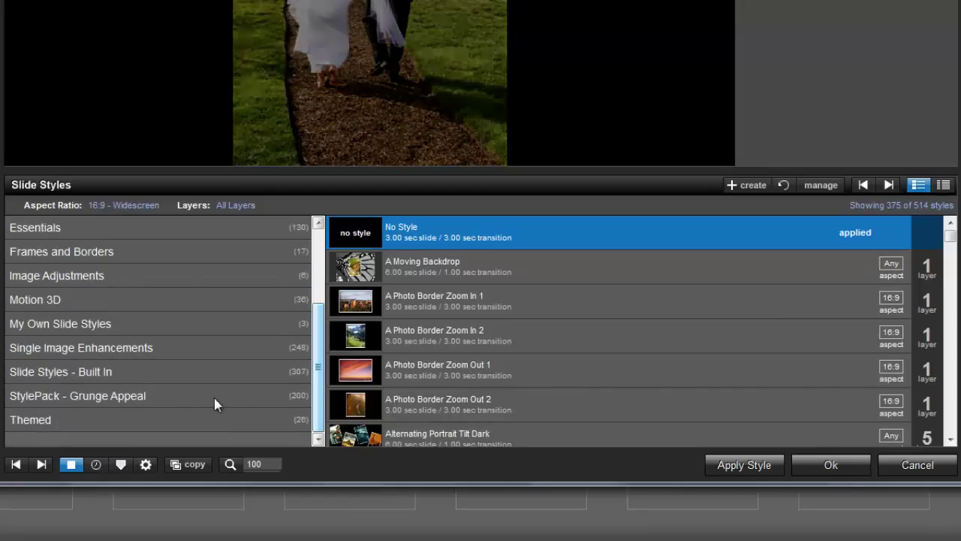
pyautogui.click(138, 422)
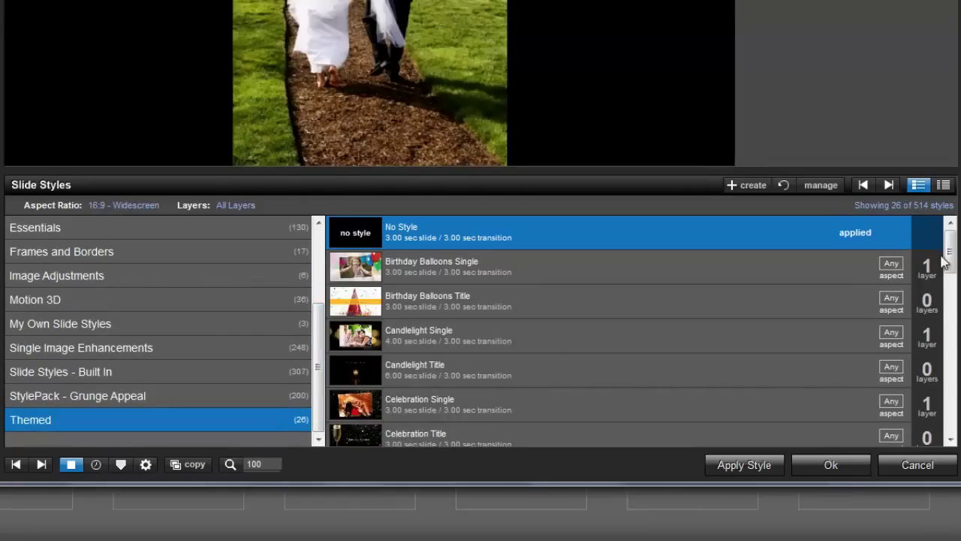
pyautogui.moveTo(949, 260); pyautogui.dragTo(947, 306)
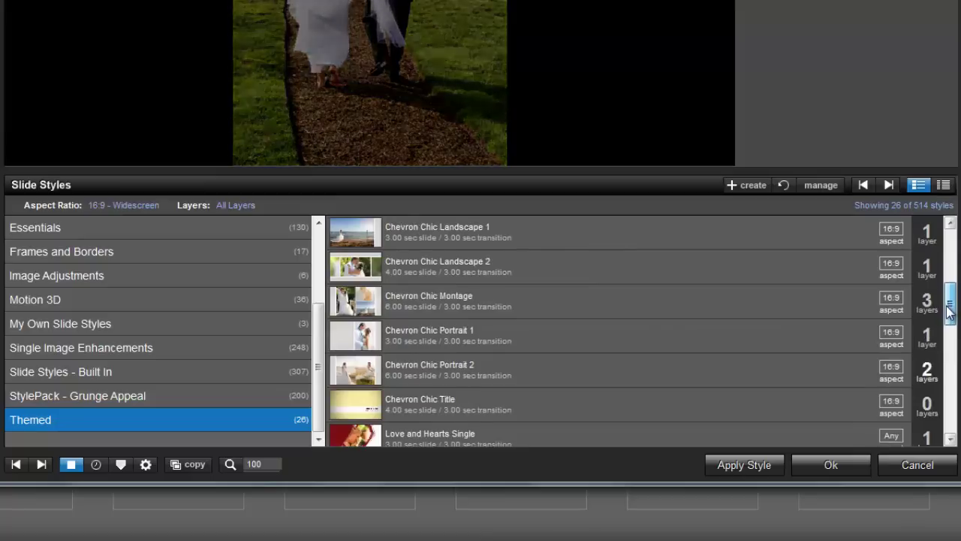
pyautogui.click(481, 365)
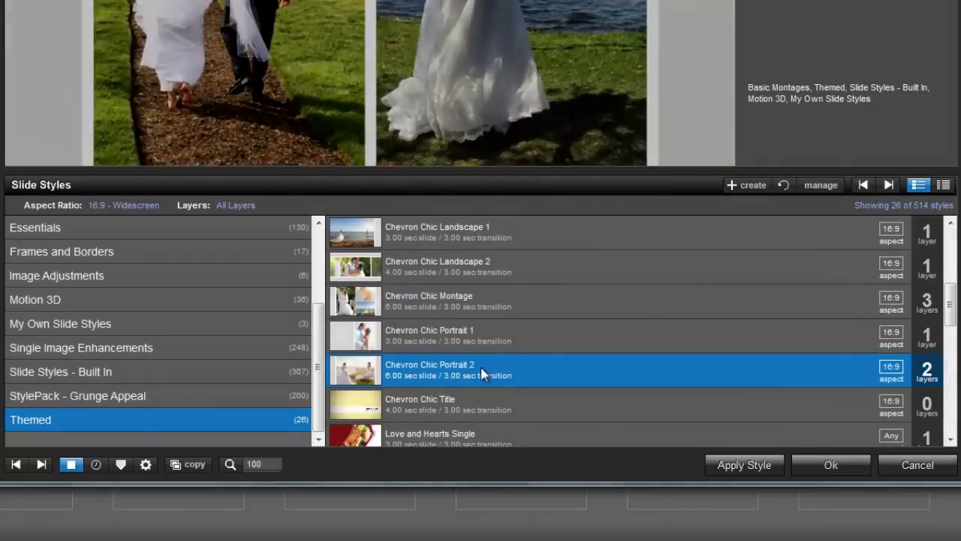
# Step: Reselect Chevron Chic Portrait 2 and apply it to Slide 1
pyautogui.scroll(1, 948, 276)
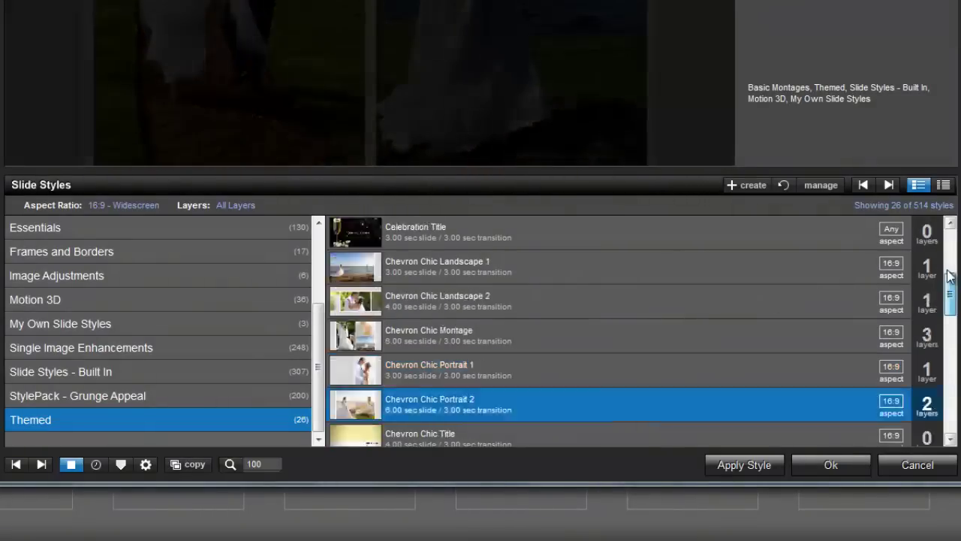
pyautogui.scroll(6, 949, 277)
pyautogui.click(534, 244)
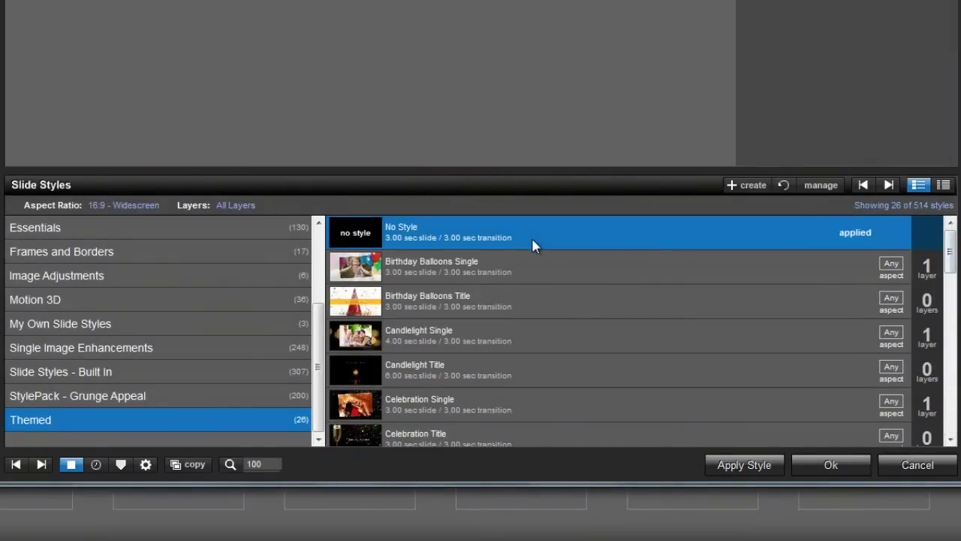
pyautogui.scroll(-3, 531, 236)
pyautogui.scroll(-4, 531, 235)
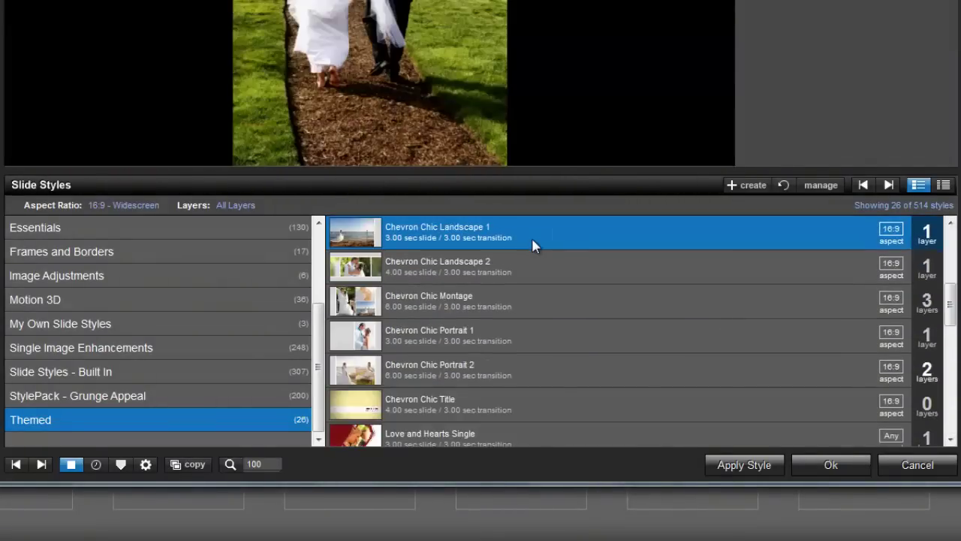
pyautogui.click(480, 369)
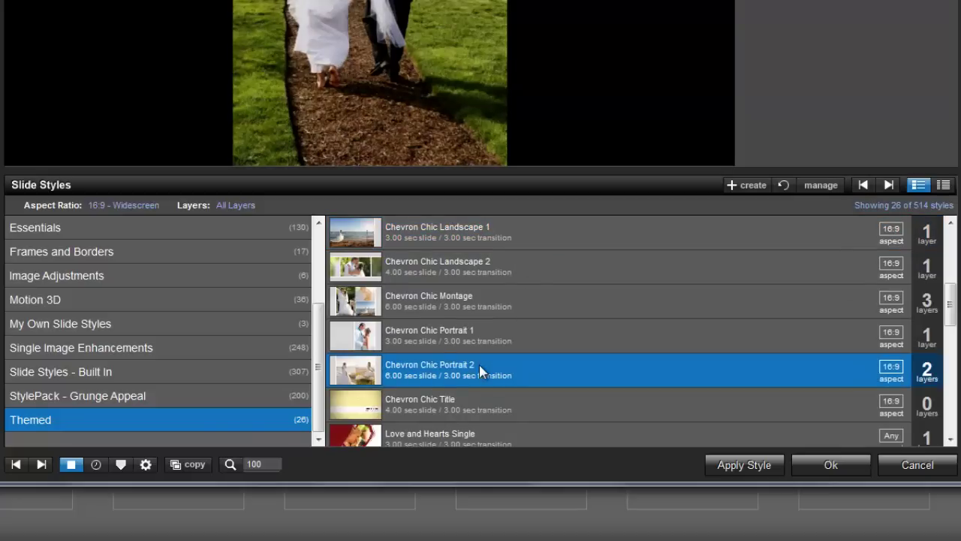
pyautogui.click(741, 465)
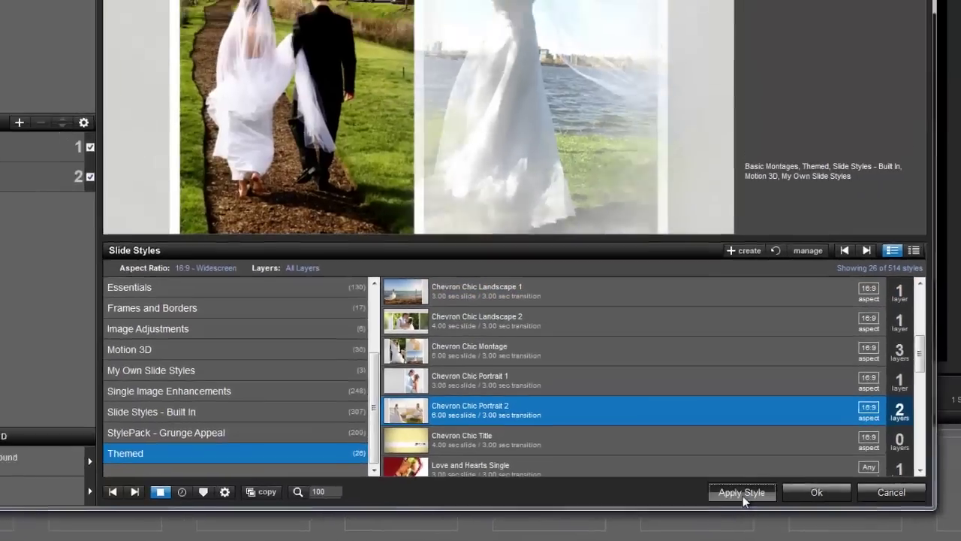
# Step: Confirm replacing Slide 1 with Chevron Chic Portrait 2 and close Slide Options
pyautogui.click(745, 465)
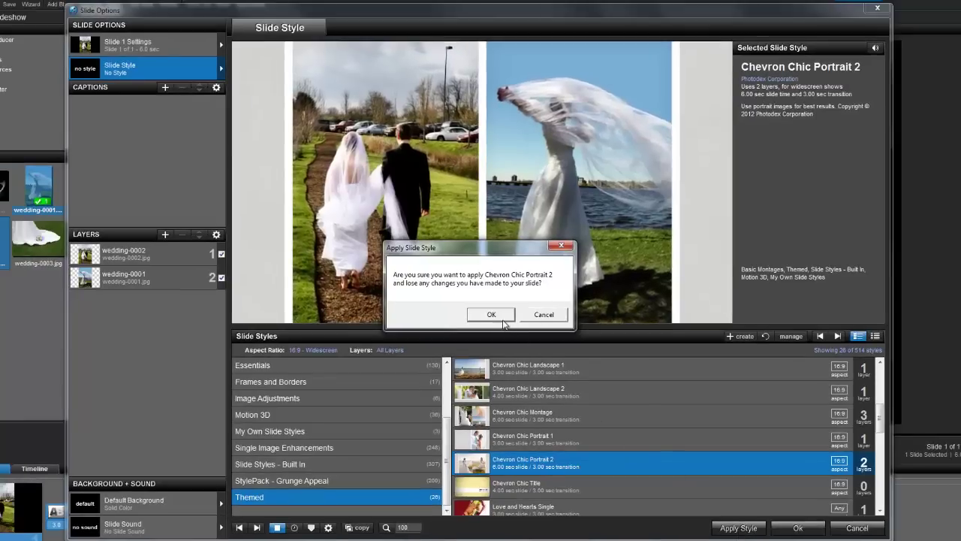
pyautogui.click(500, 316)
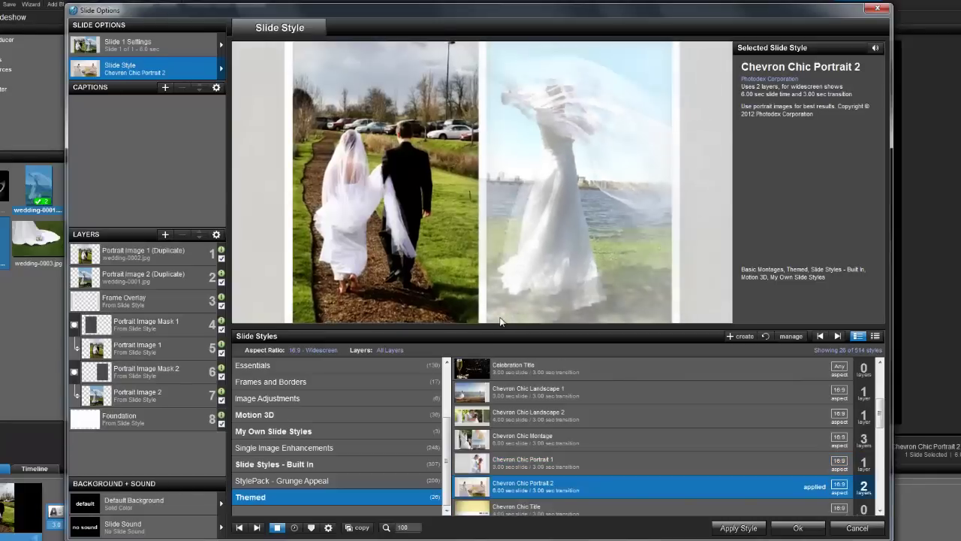
pyautogui.click(800, 528)
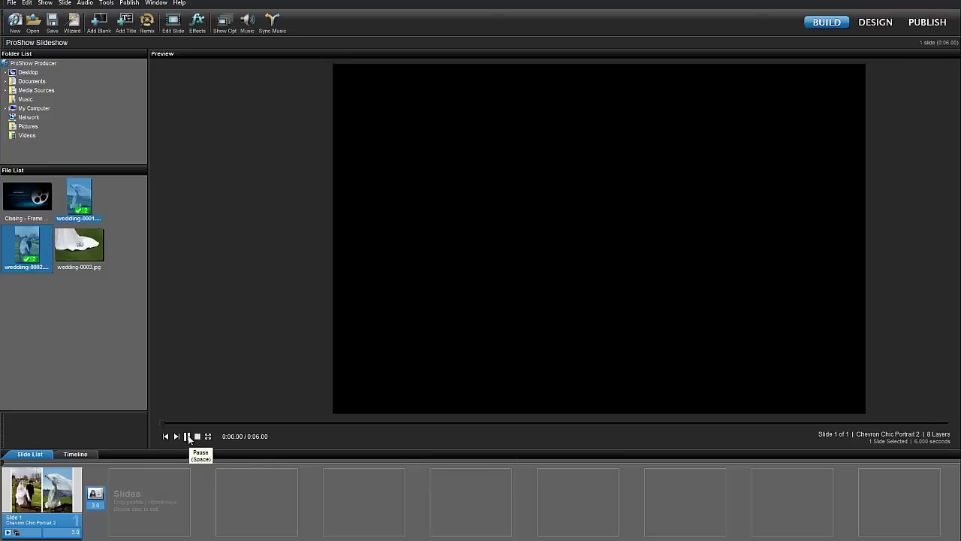
pyautogui.click(188, 436)
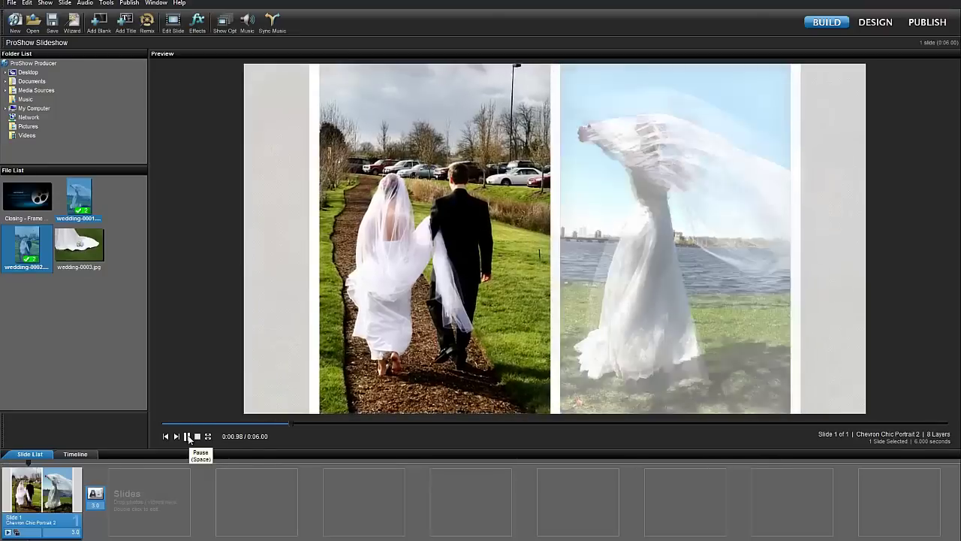